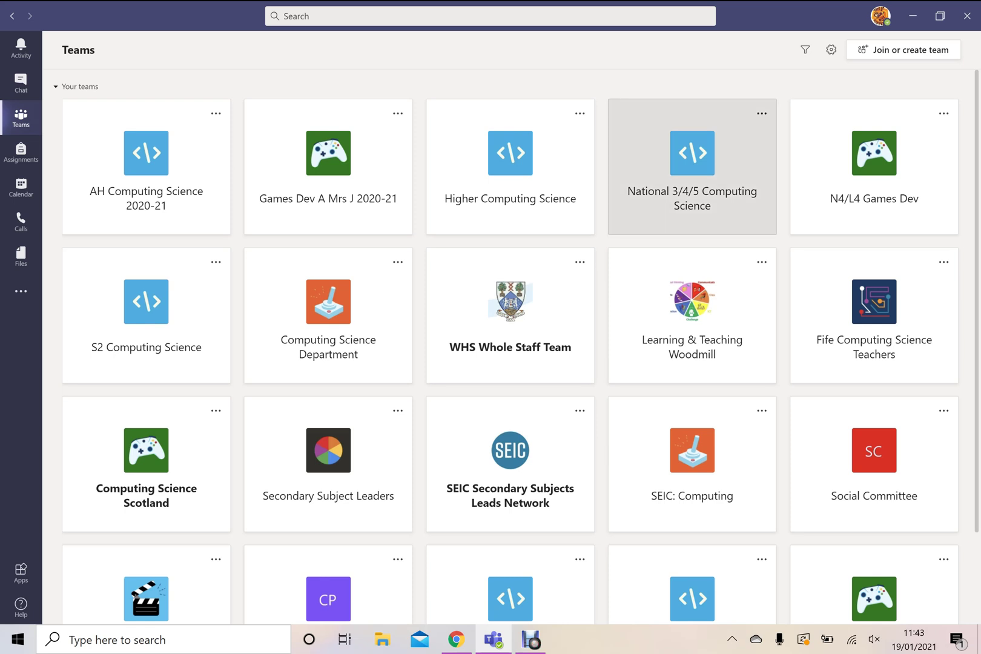
# Open the WDD Practical folder within Class Materials in the National 3/4/5 Computing Science team's files
pyautogui.click(692, 166)
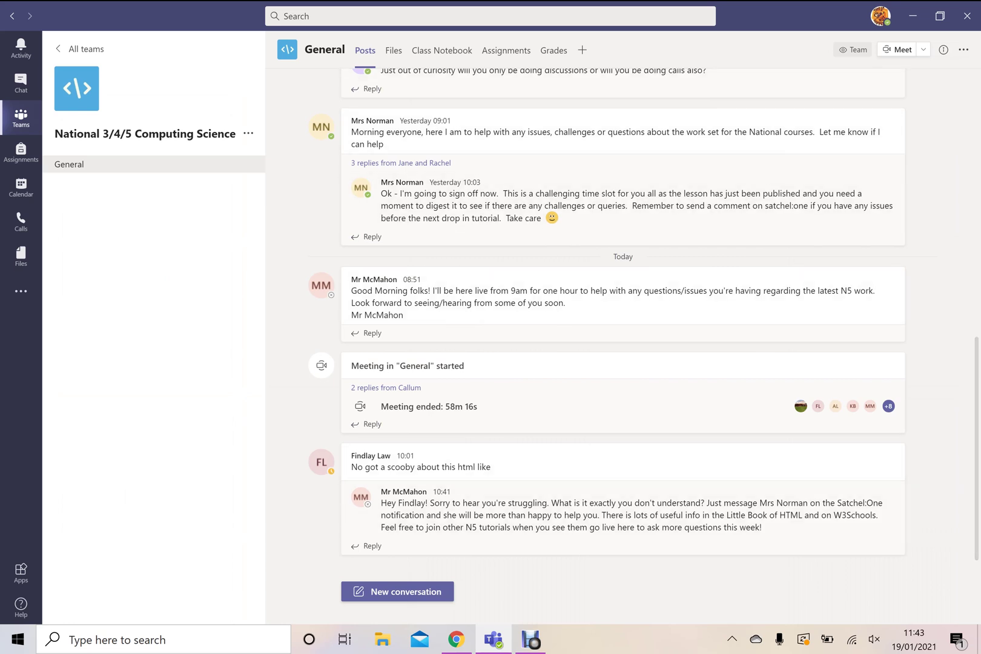
pyautogui.click(394, 50)
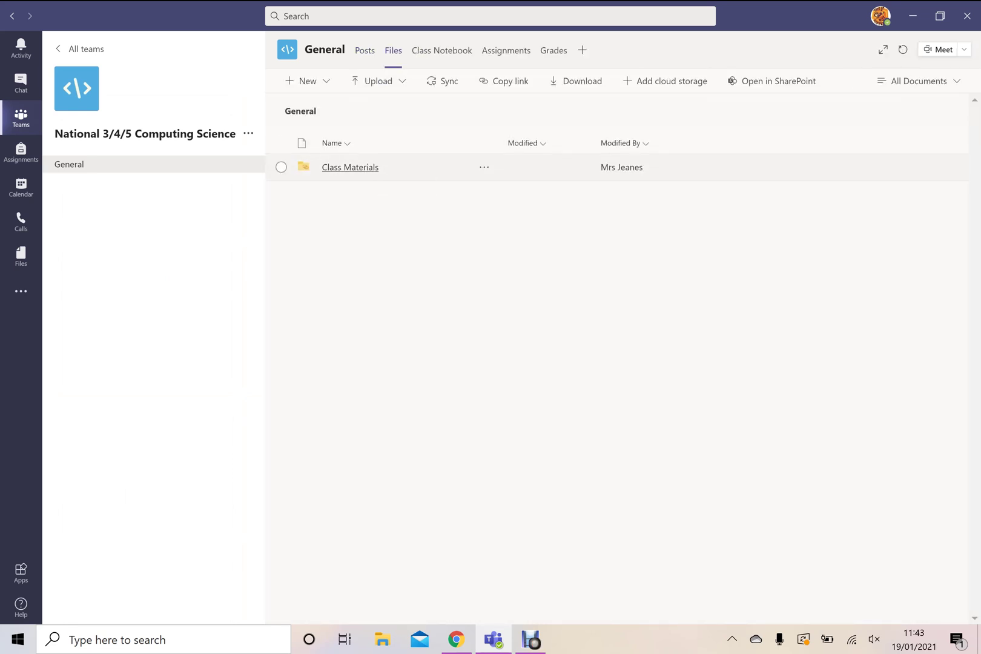
pyautogui.click(350, 167)
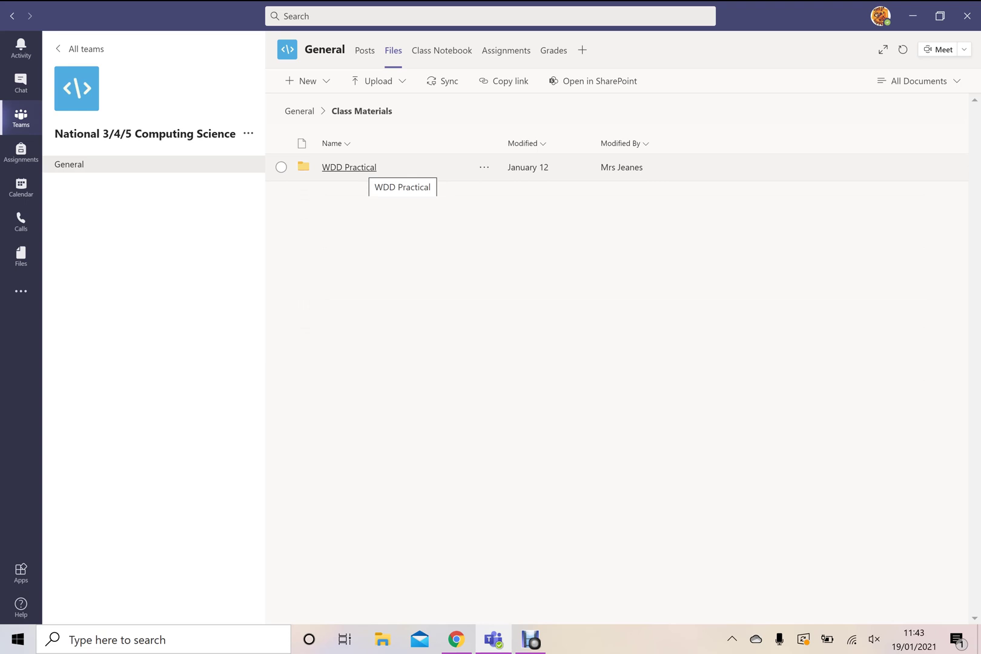
pyautogui.click(369, 168)
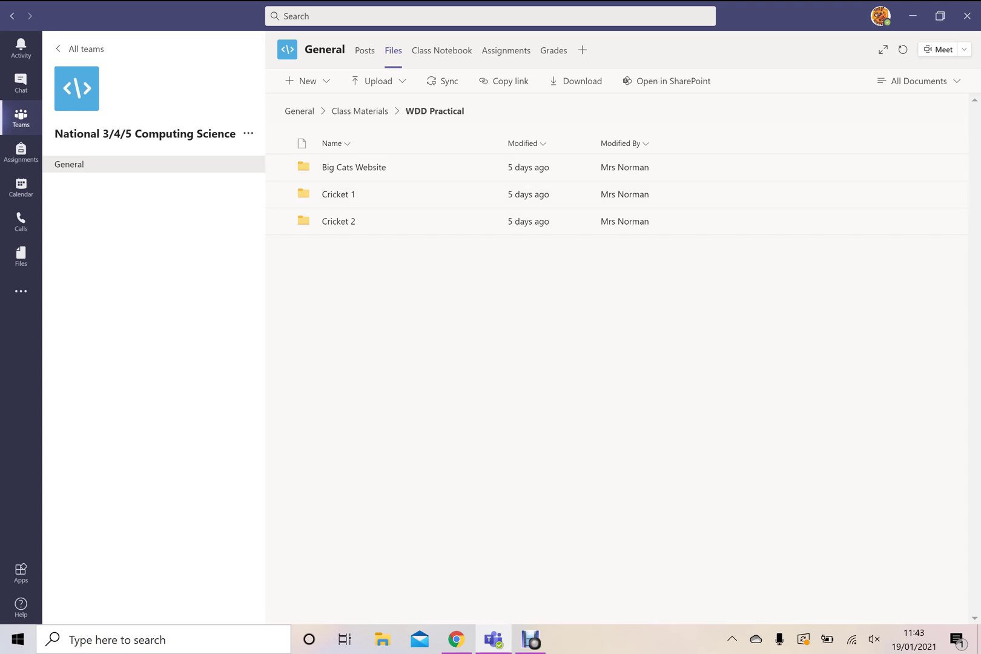
pyautogui.click(280, 143)
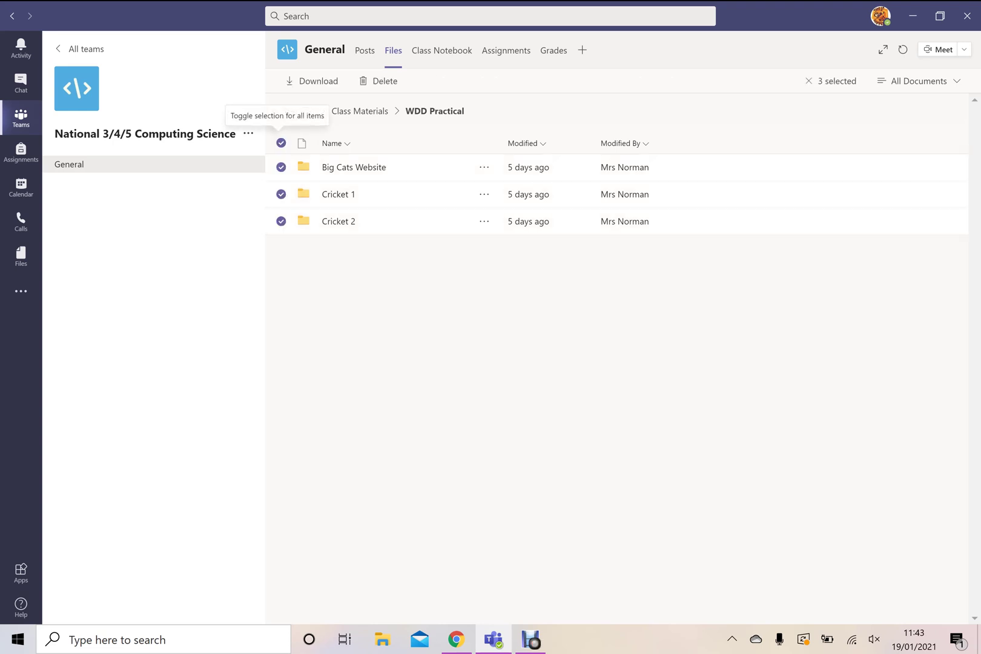
pyautogui.click(311, 81)
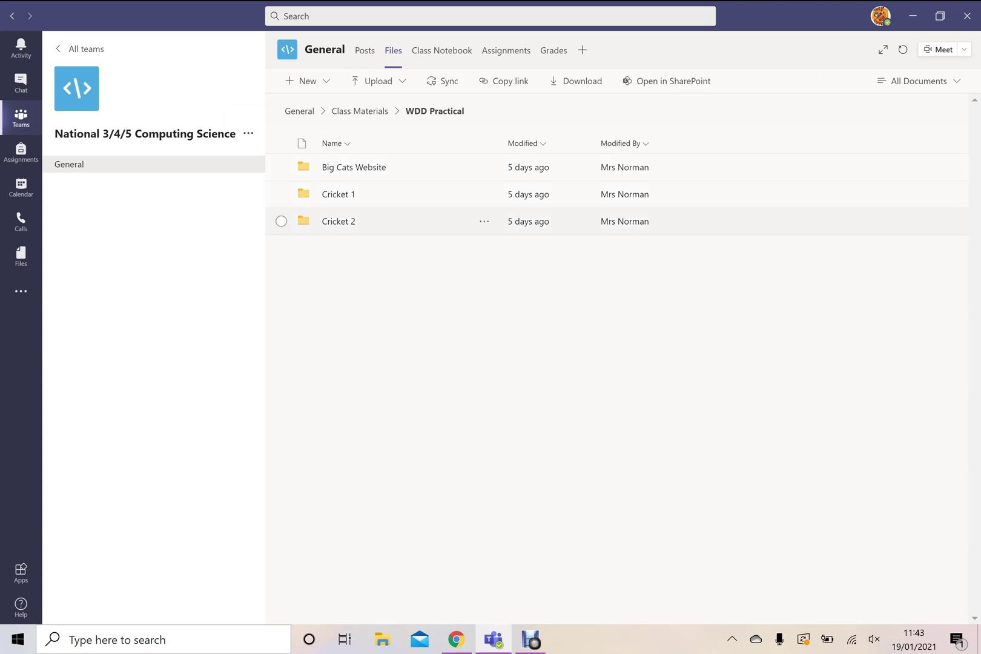
pyautogui.click(281, 194)
# Open the Cricket 1 folder and download all the files in it together
pyautogui.click(337, 194)
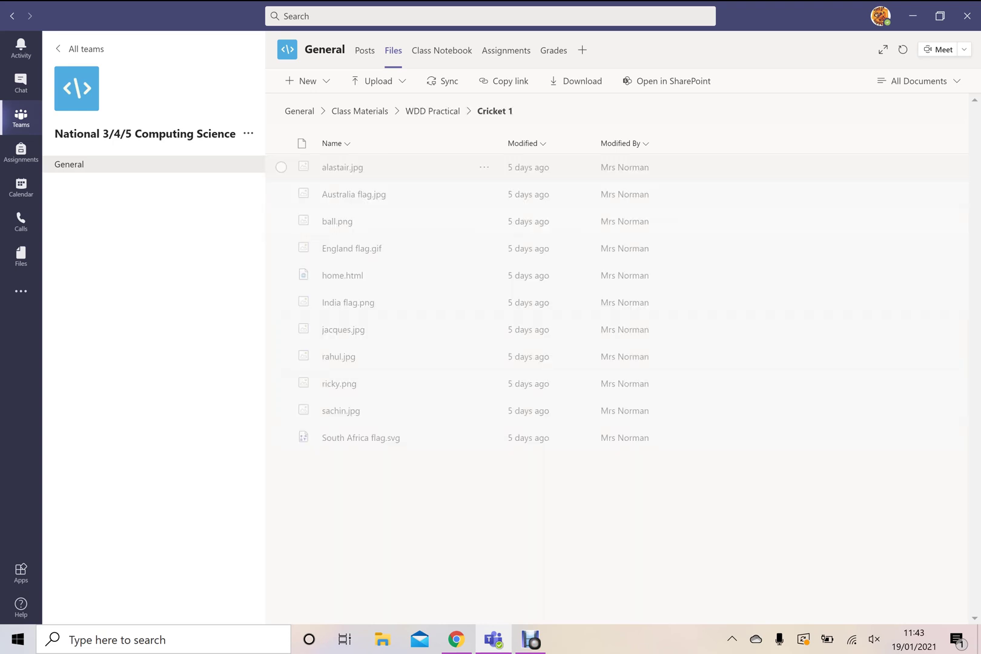
pyautogui.click(281, 143)
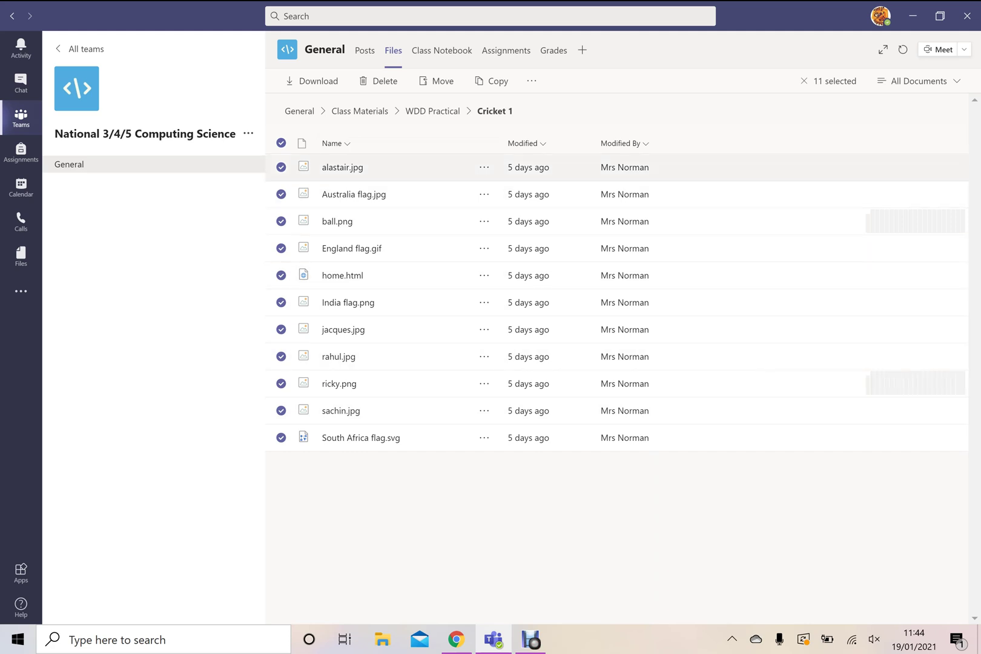
pyautogui.click(281, 143)
pyautogui.click(281, 143)
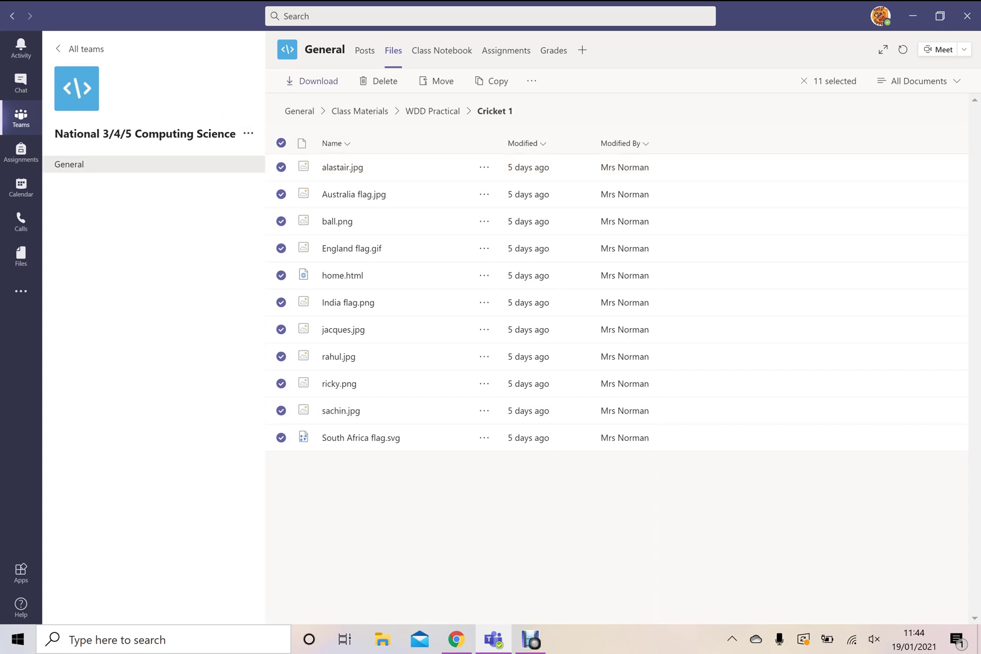
pyautogui.click(311, 81)
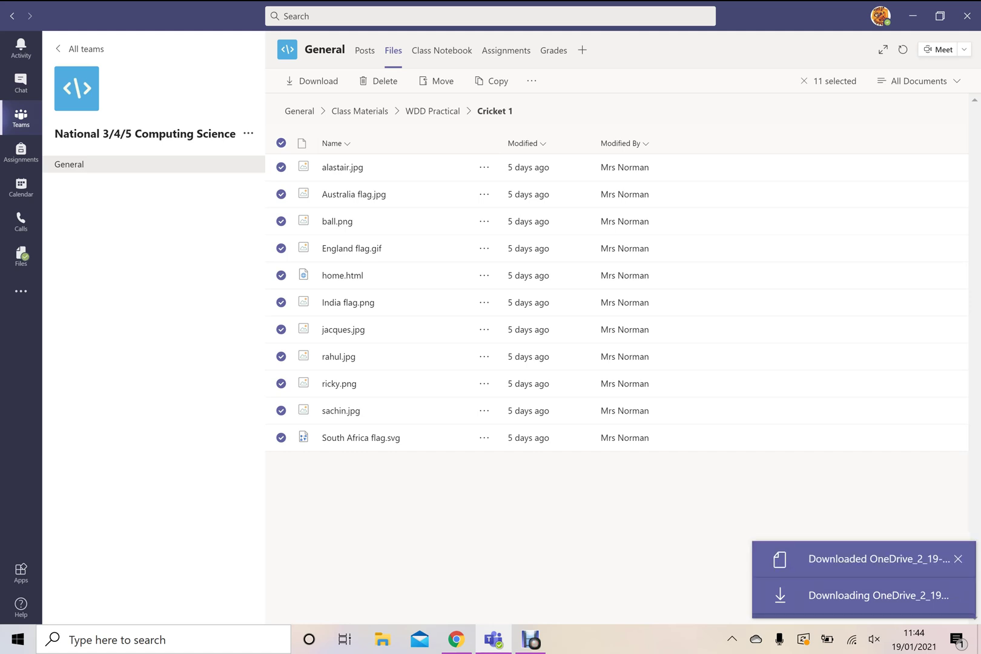
# Switch to File Explorer, open the OneDrive_2_19-01-2021 archive in Downloads and copy all its files
pyautogui.click(382, 639)
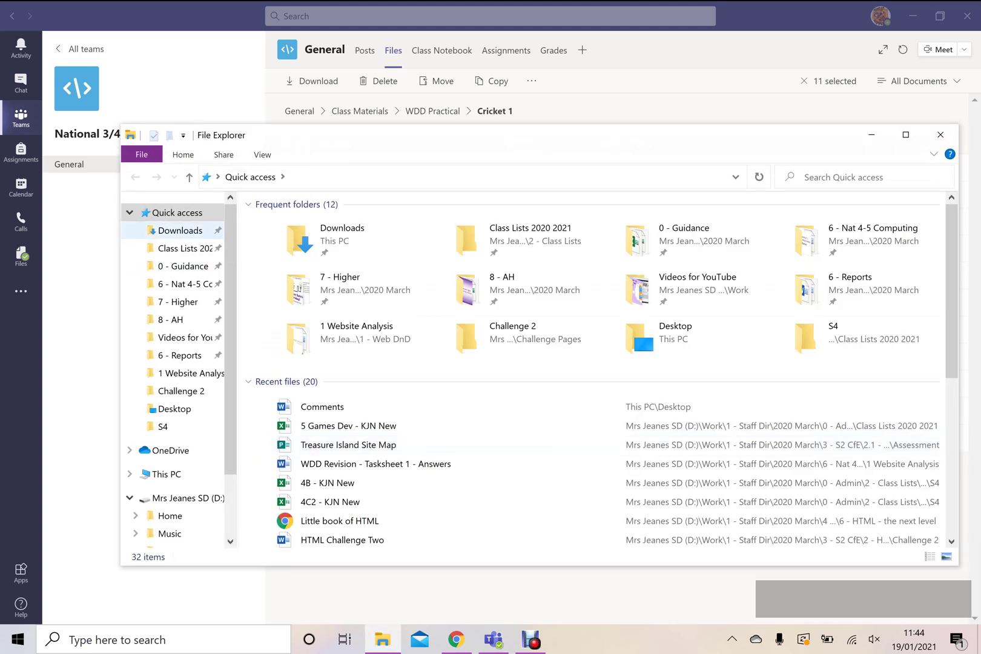
pyautogui.click(180, 230)
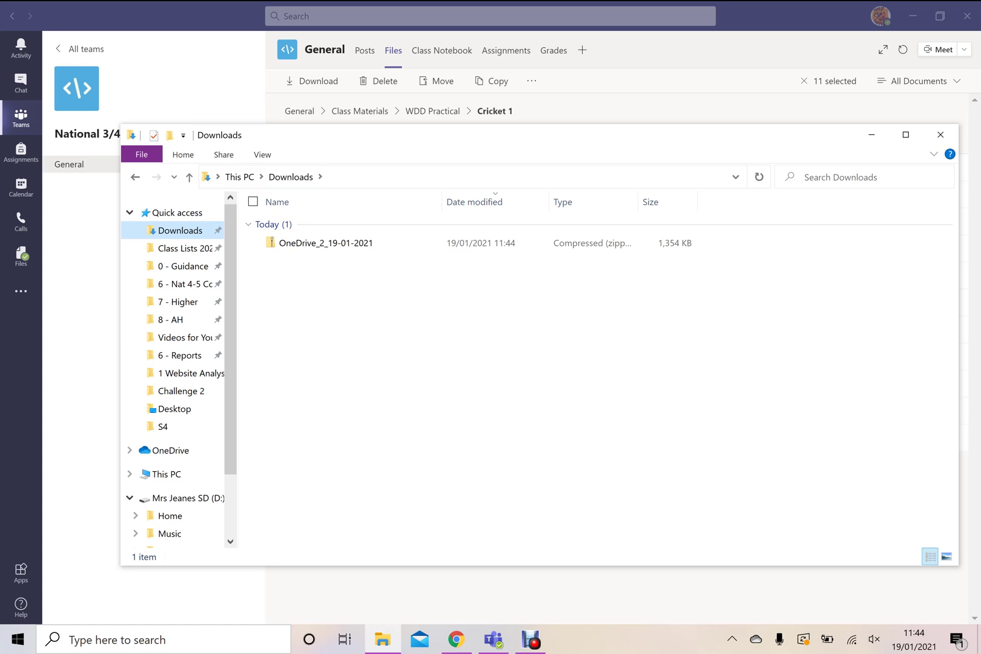
pyautogui.press('super+Up')
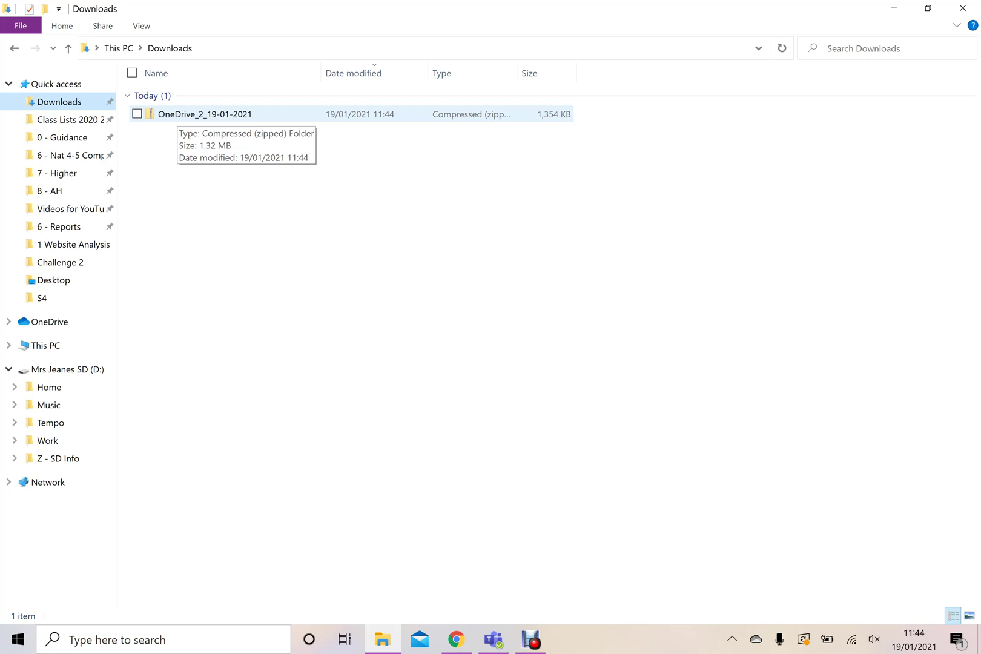
pyautogui.doubleClick(182, 114)
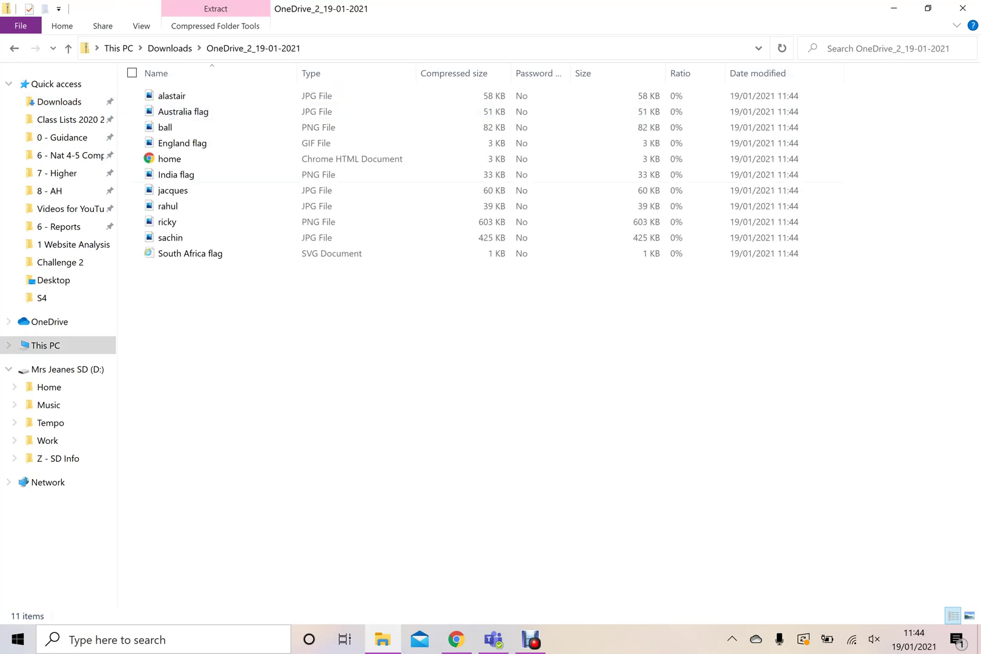
pyautogui.moveTo(207, 272); pyautogui.dragTo(192, 92)
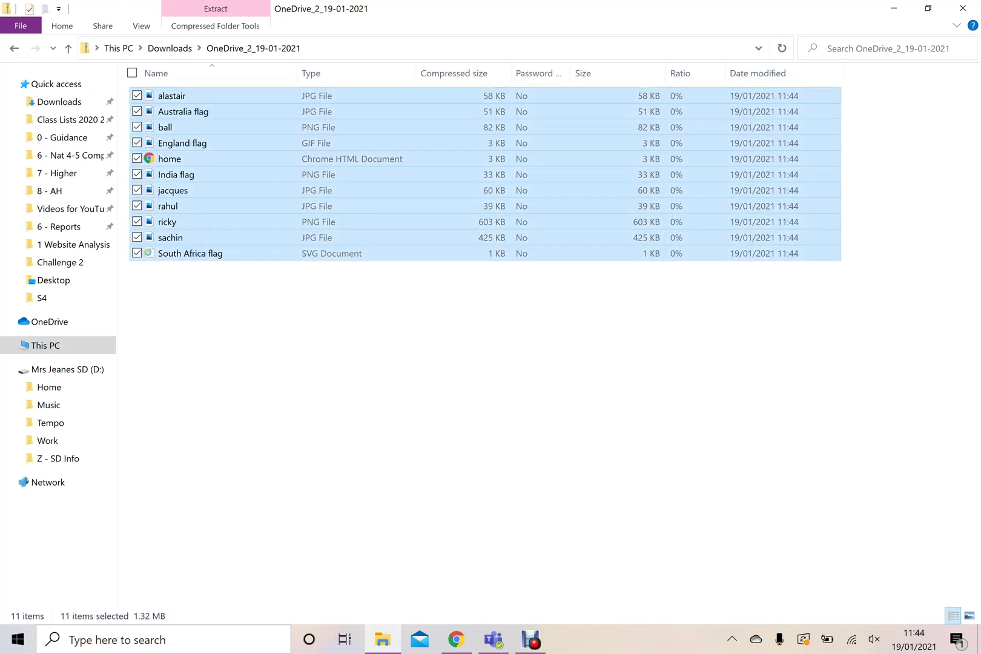
# Create a new folder named "Cricket 1" in the Downloads folder
pyautogui.click(14, 48)
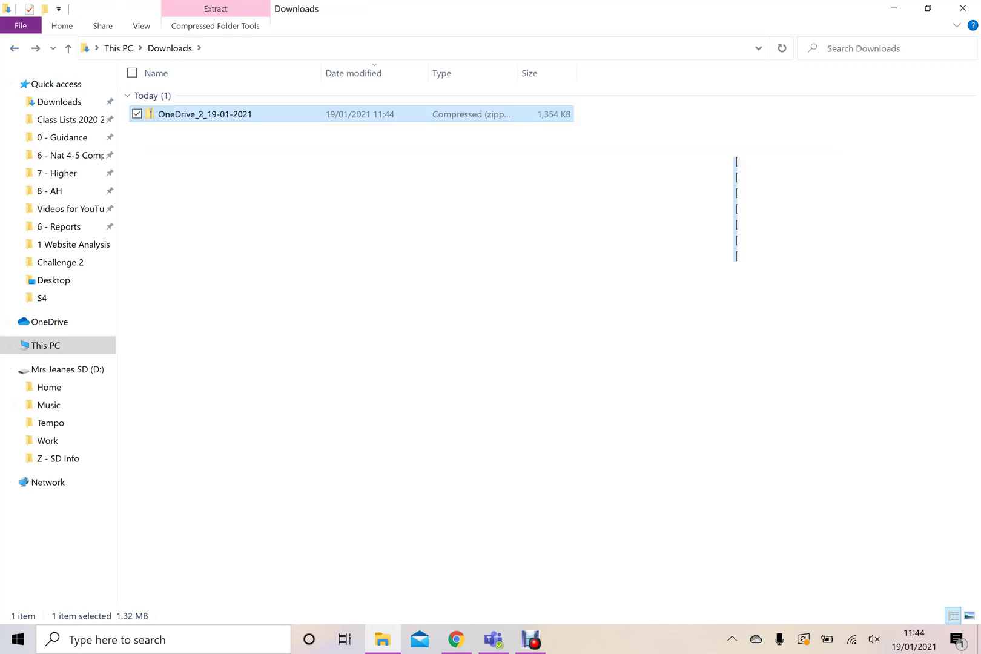
pyautogui.press('Escape')
pyautogui.rightClick(276, 239)
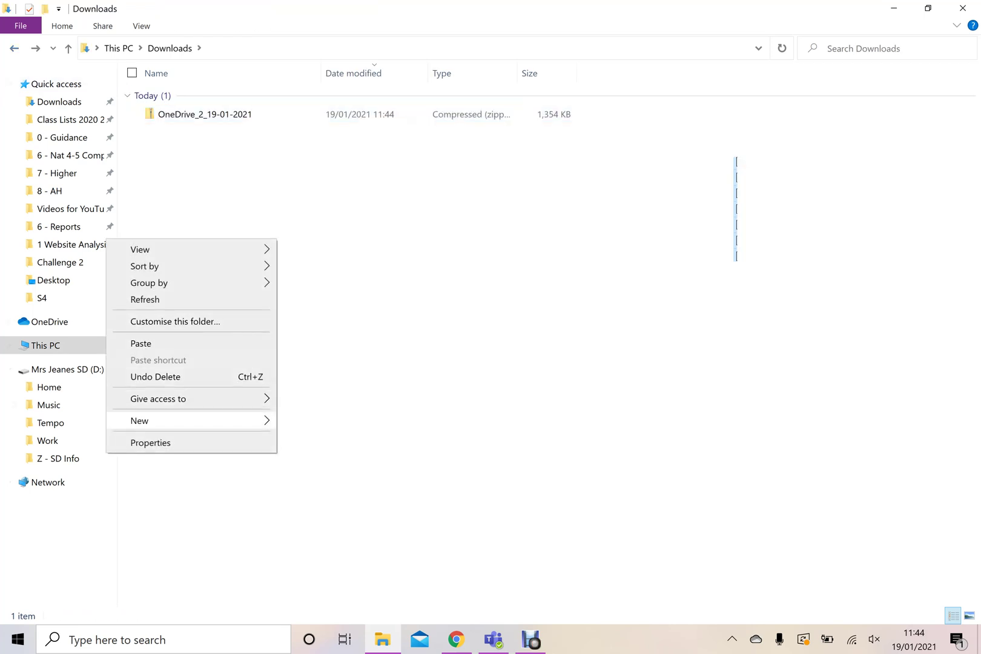
pyautogui.moveTo(191, 420)
pyautogui.click(311, 422)
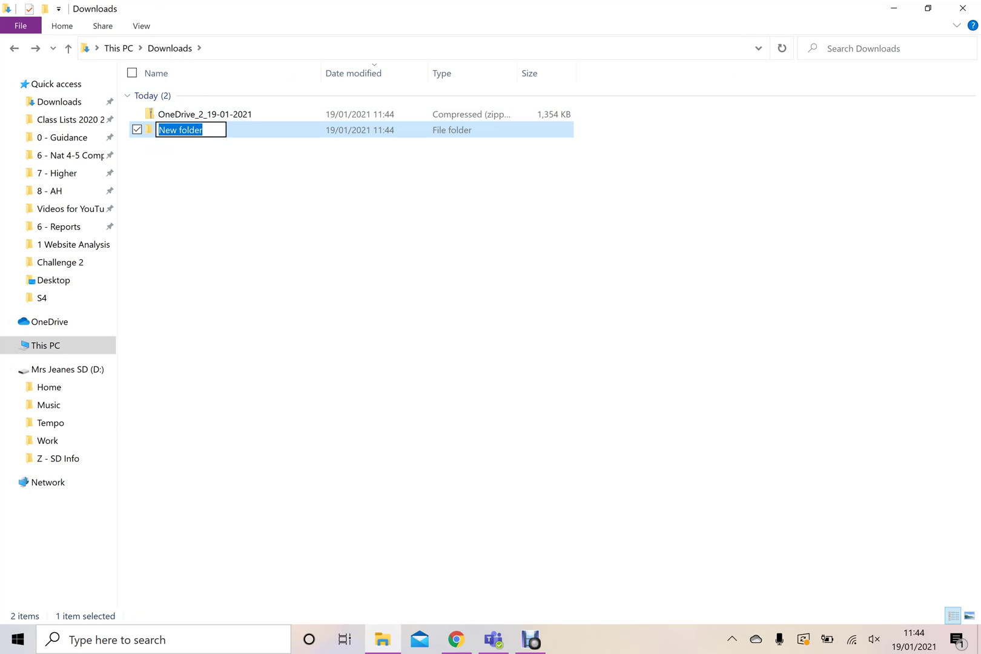
pyautogui.write('Cricket')
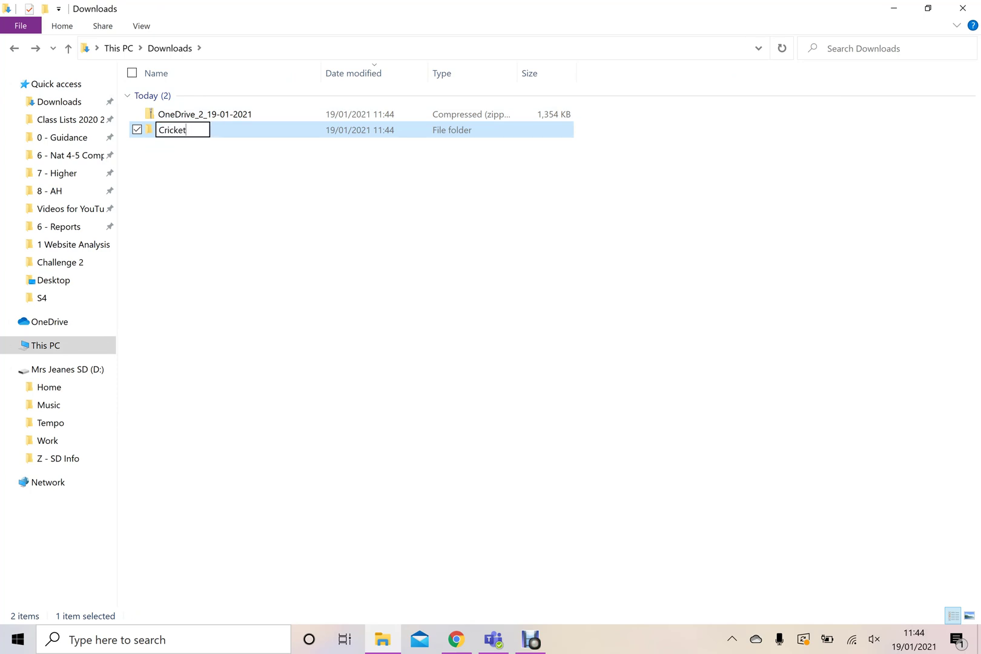
pyautogui.write(' 1')
pyautogui.press('Return')
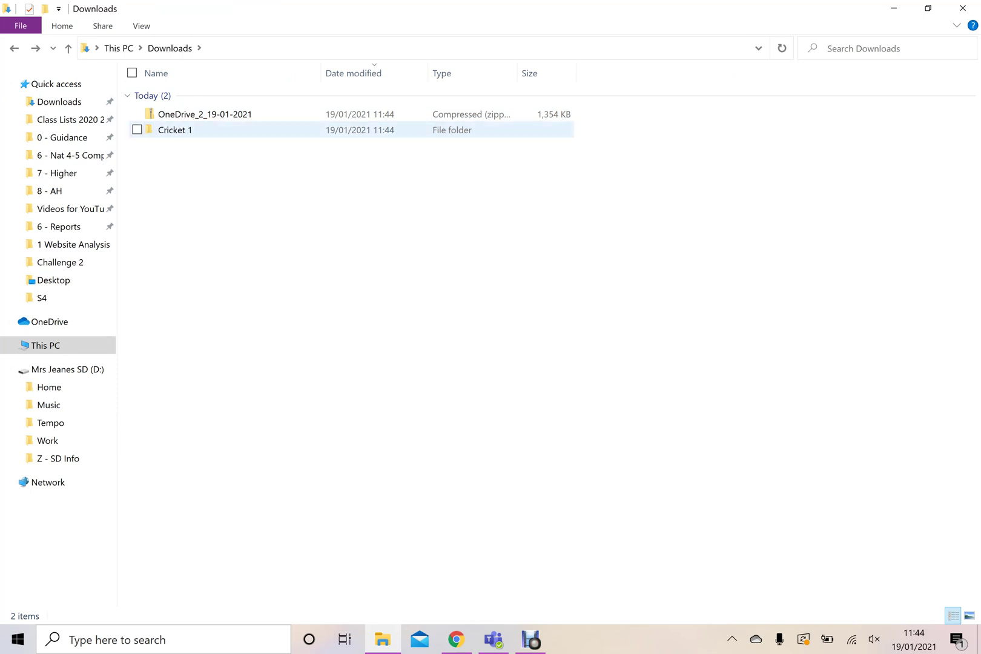
# Paste the copied files into the Cricket 1 folder and return to Downloads
pyautogui.doubleClick(175, 129)
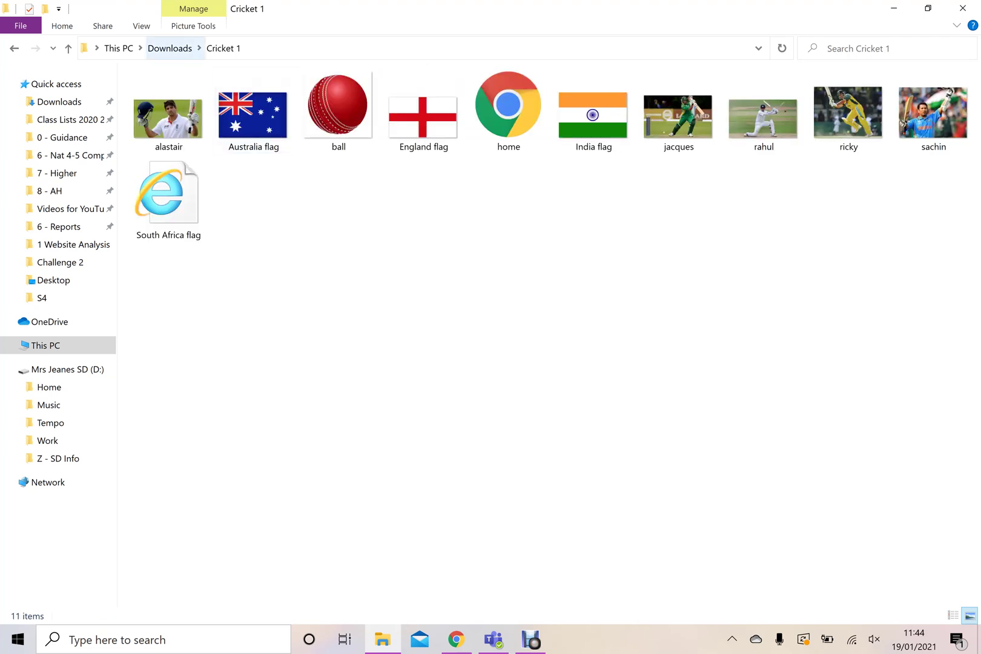
pyautogui.click(170, 48)
pyautogui.click(137, 130)
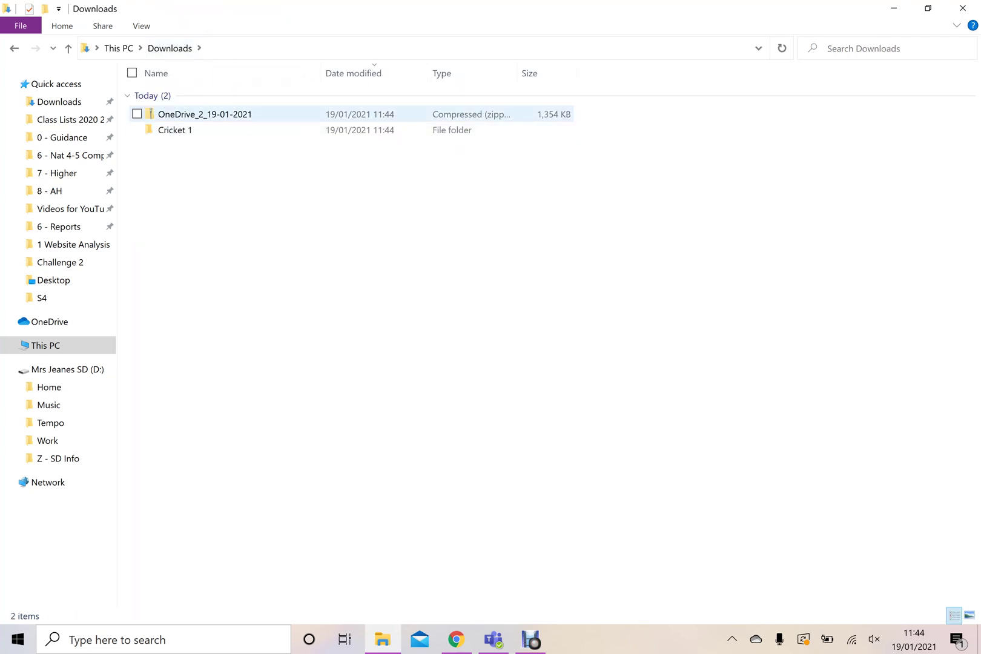
# Extract the OneDrive_2_19-01-2021 archive to a folder named "Cricket 1 Extract" in Downloads and close the window showing the extracted files
pyautogui.click(204, 114)
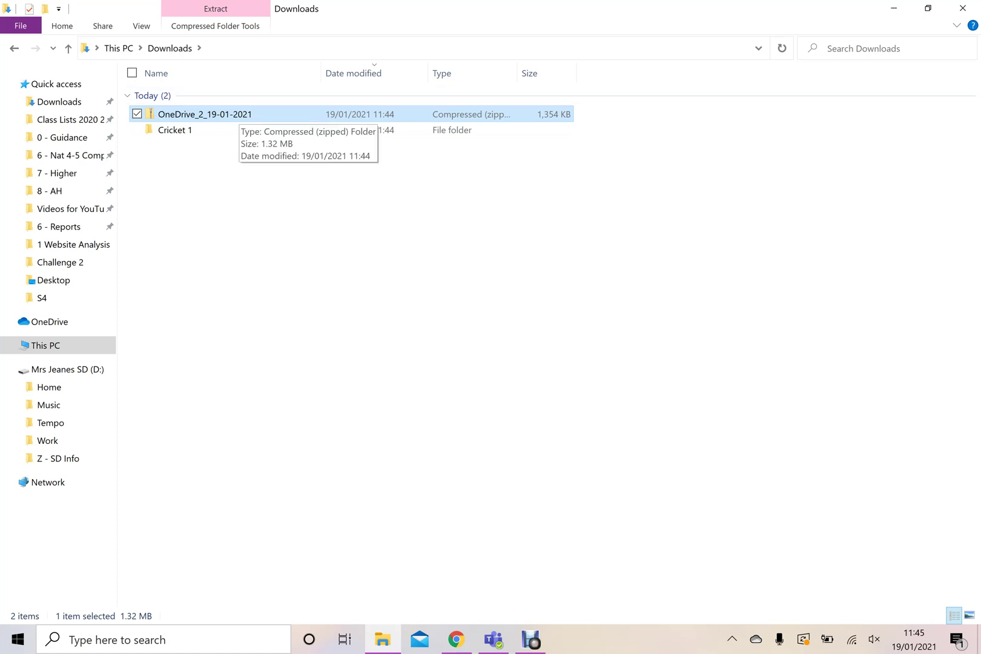
pyautogui.rightClick(239, 113)
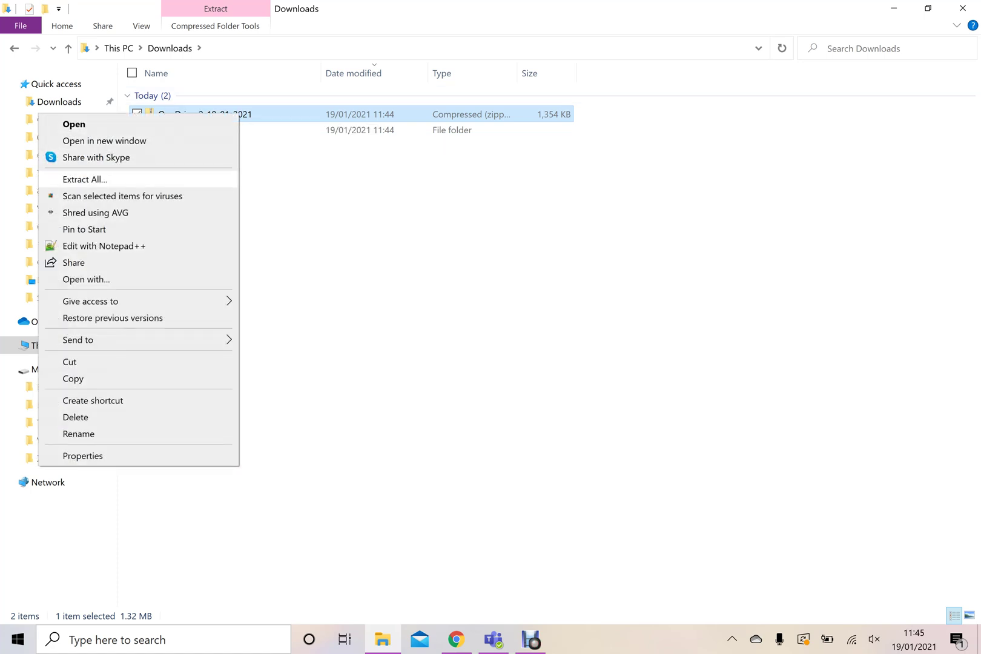
pyautogui.click(90, 180)
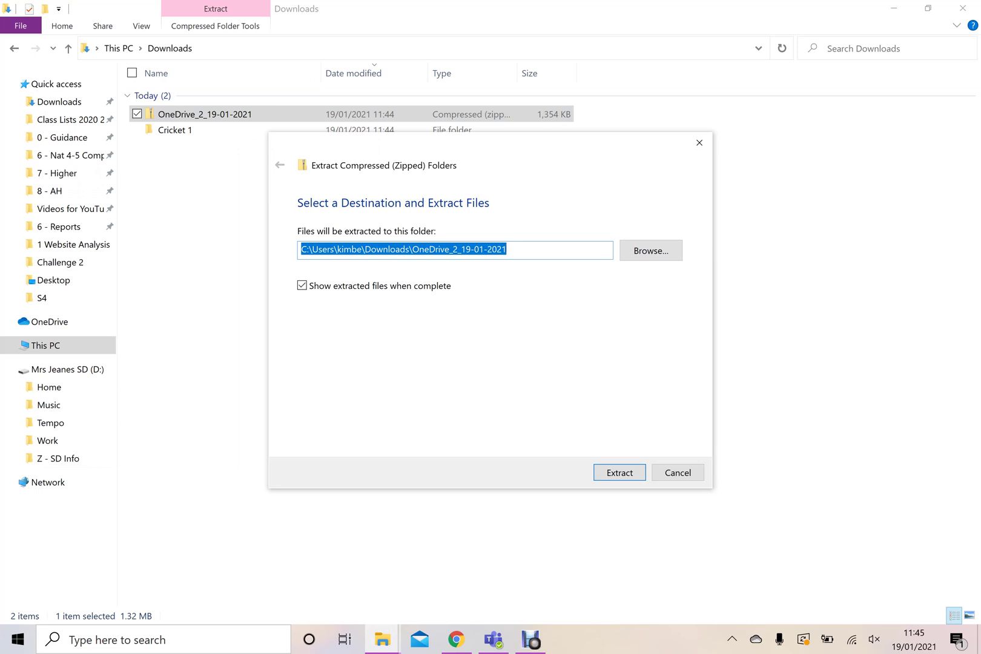
pyautogui.moveTo(506, 249); pyautogui.dragTo(412, 249)
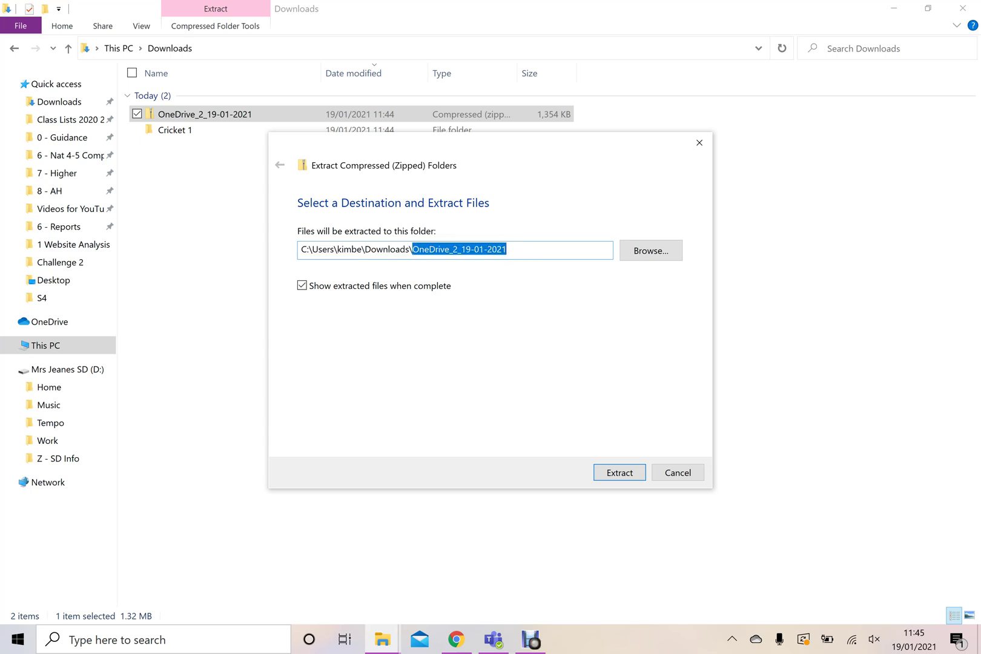
pyautogui.write('Cricket 1')
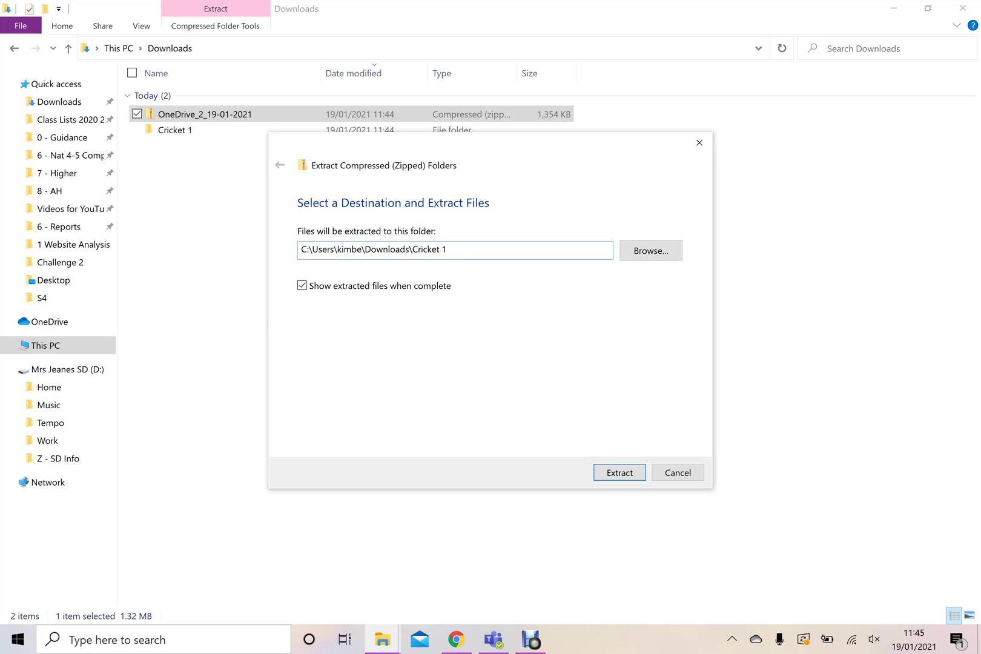
pyautogui.write(' Extract')
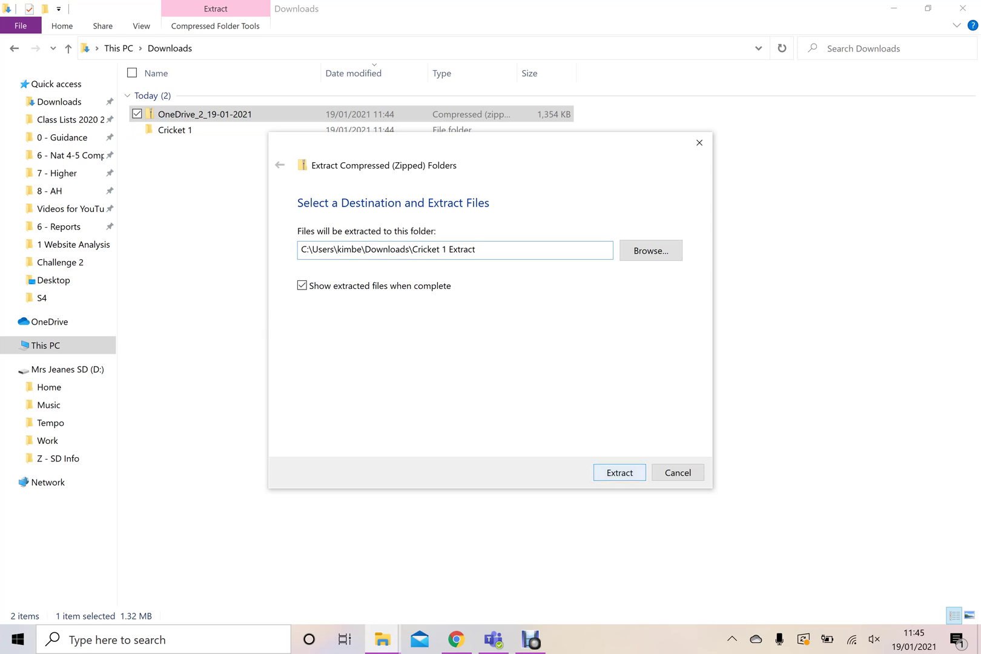
pyautogui.click(619, 472)
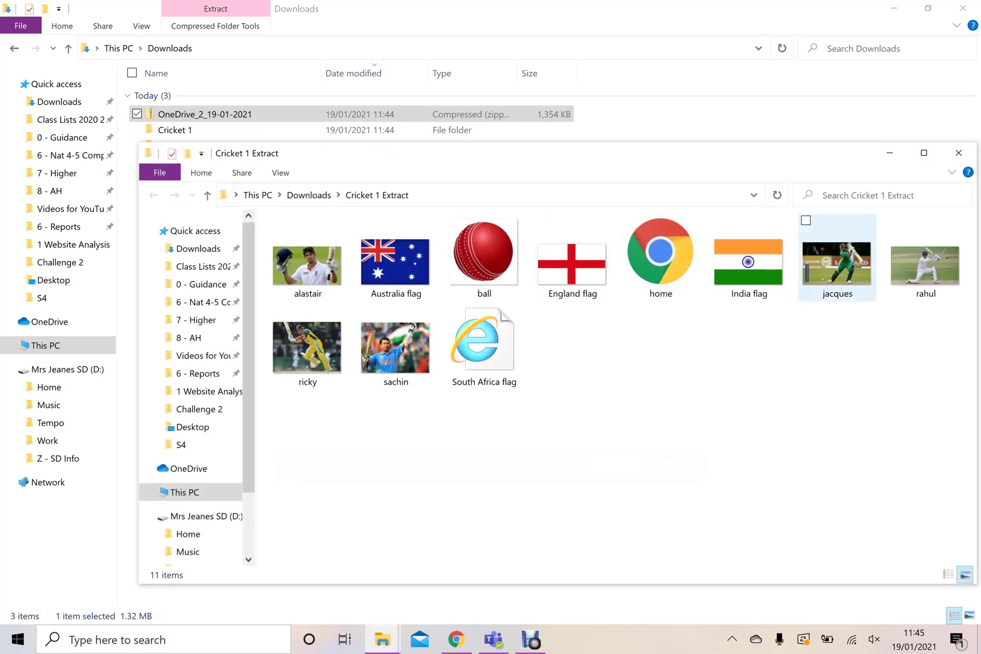
pyautogui.click(959, 153)
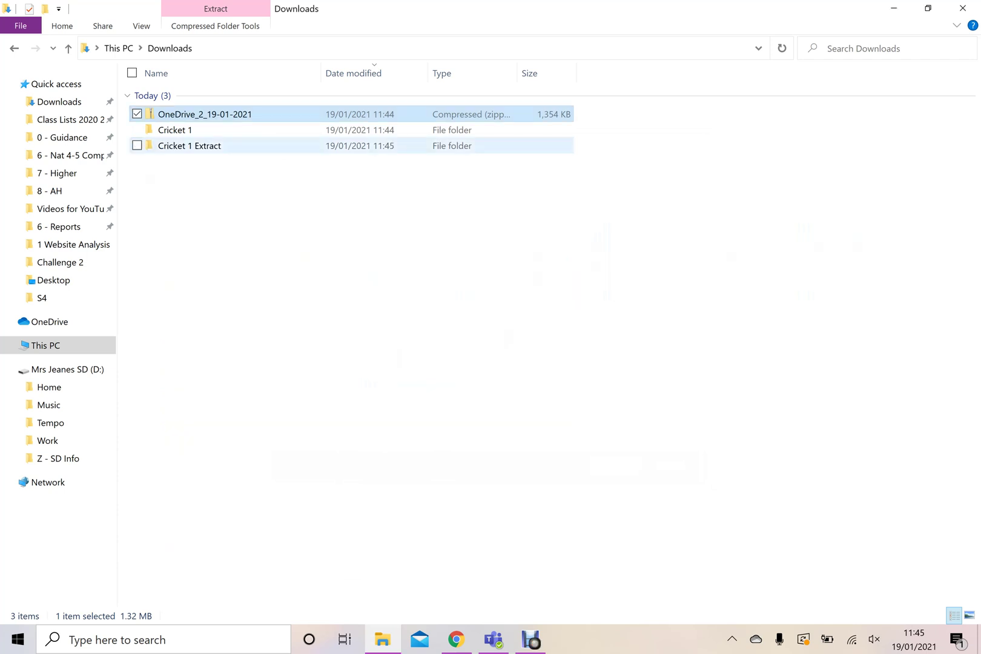
# Check the contents of the Cricket 1 Extract folder and return to Downloads
pyautogui.click(189, 146)
pyautogui.doubleClick(189, 145)
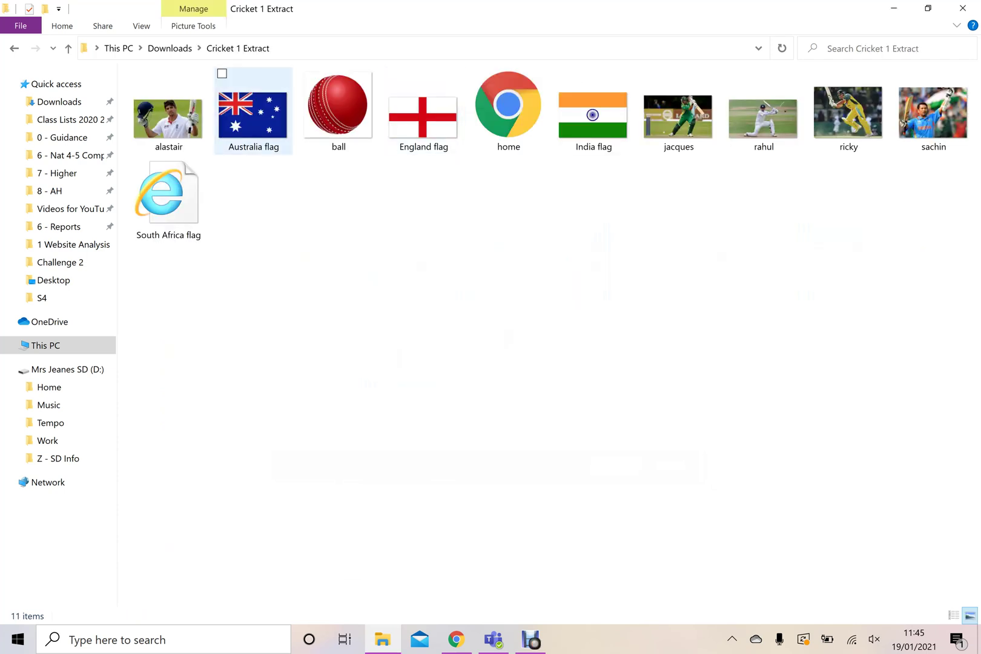
pyautogui.click(14, 48)
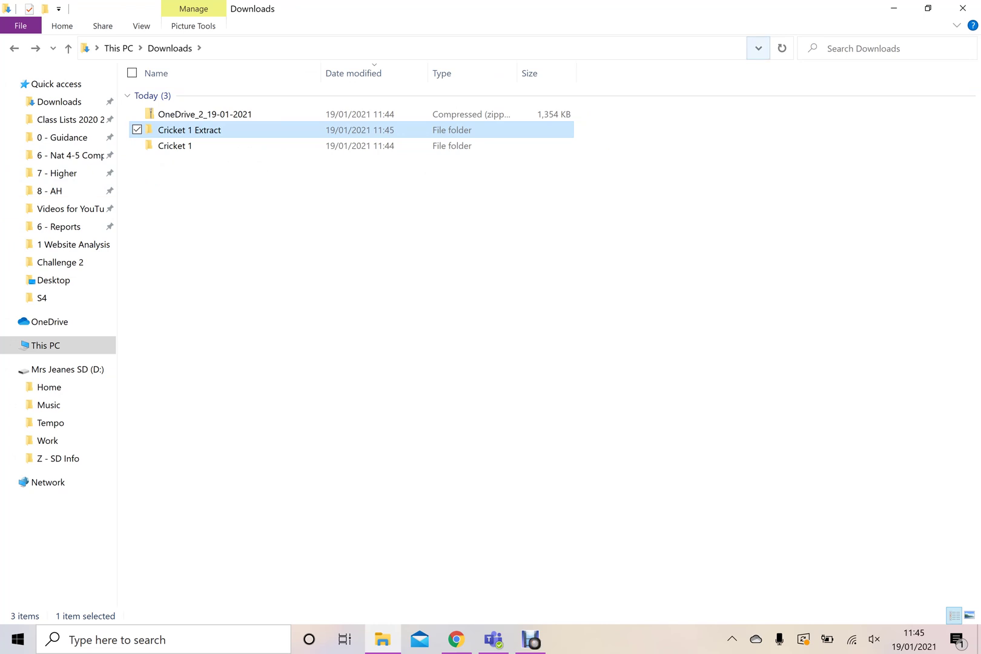
# Switch back to Teams and select all the folders in WDD Practical
pyautogui.click(893, 9)
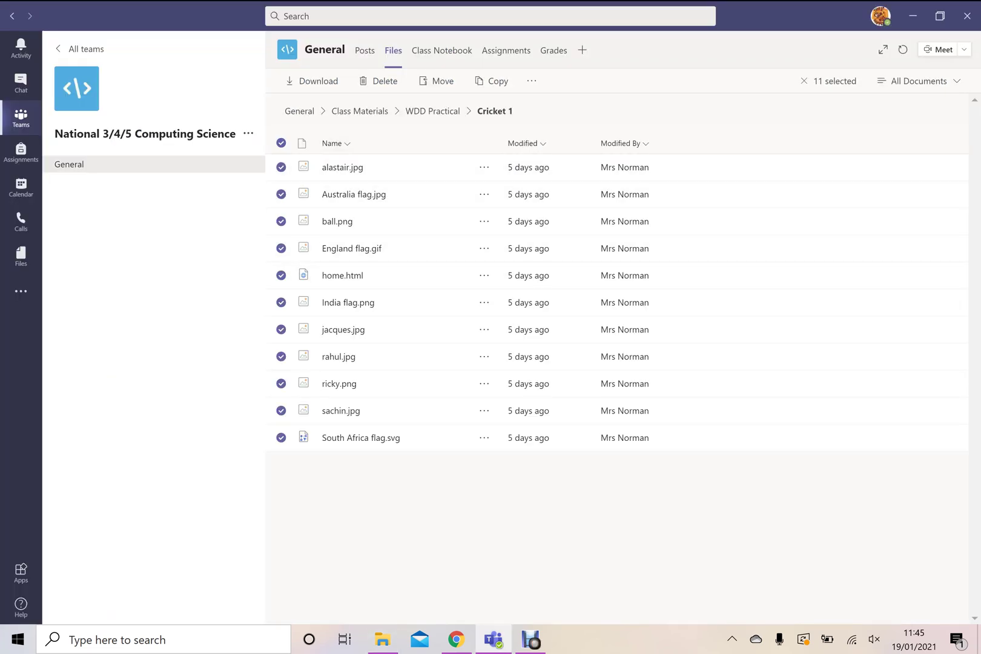
pyautogui.click(433, 110)
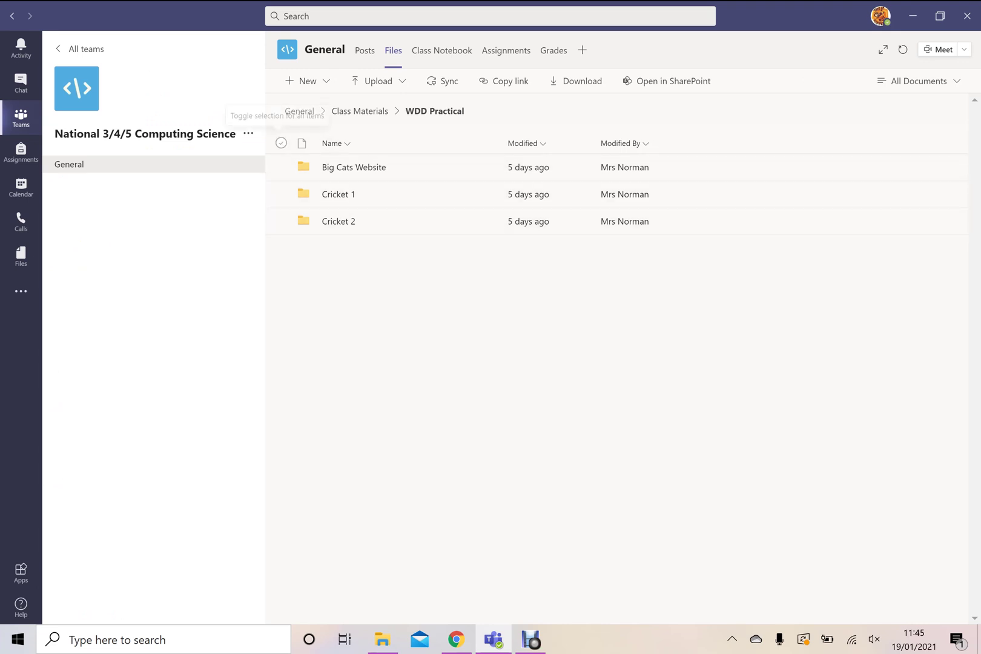
pyautogui.click(281, 143)
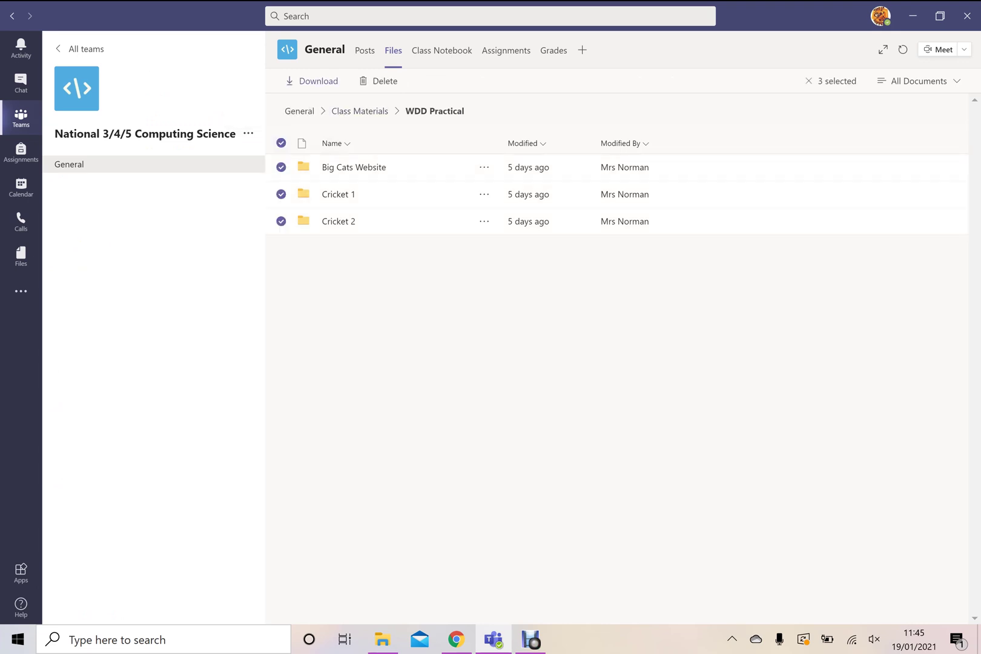